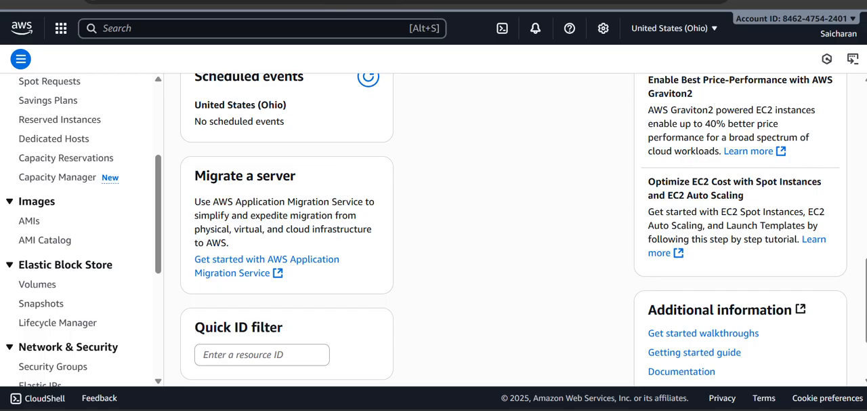
Step: Open the EC2 Instances list and select the instance named New
scroll(108, 234, up, 5)
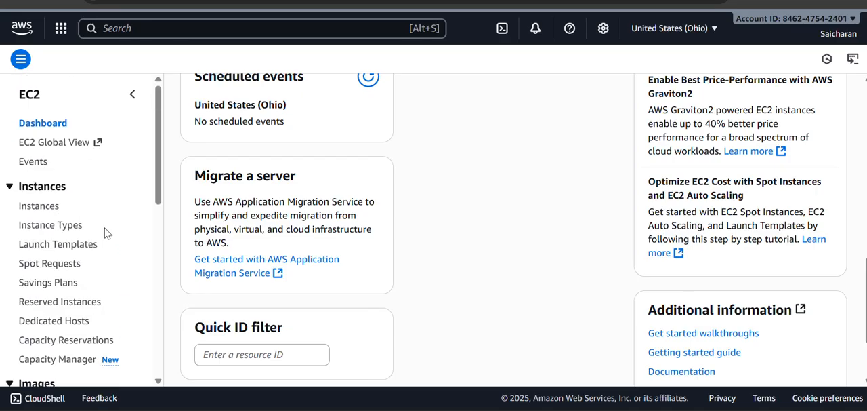
click(41, 209)
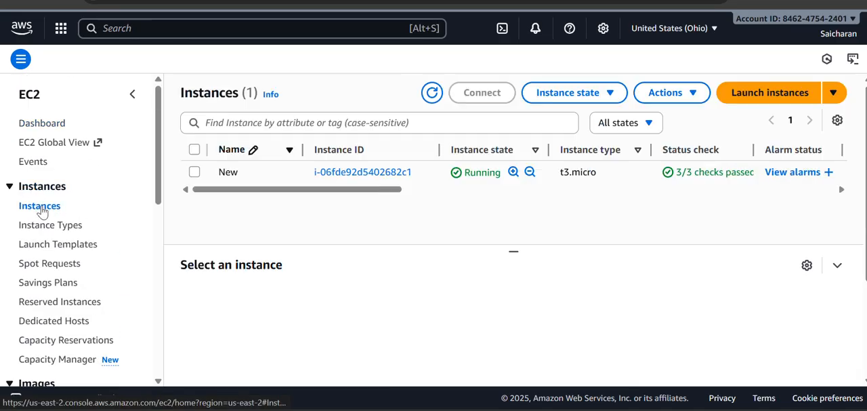
click(195, 173)
click(194, 173)
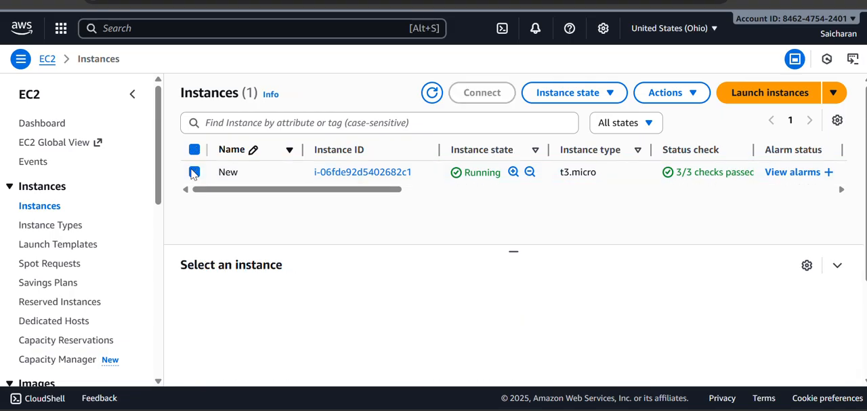
click(195, 173)
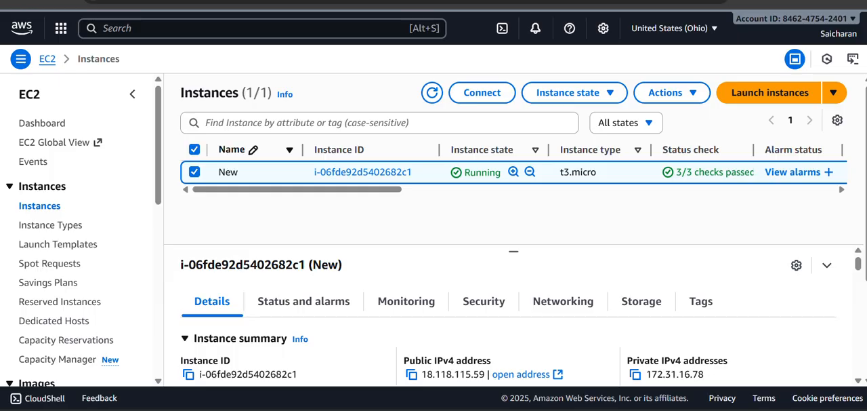
Step: Examine the selected instance's summary details, including its IP addresses, public DNS, VPC and subnet
scroll(404, 230, down, 1)
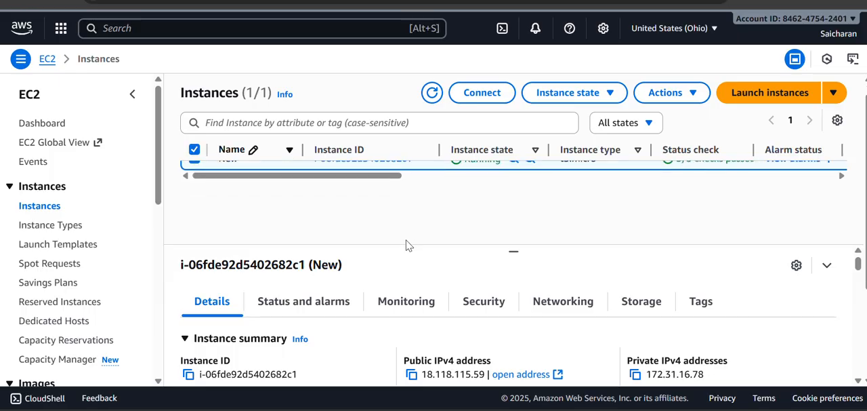
scroll(406, 245, down, 1)
scroll(406, 243, up, 3)
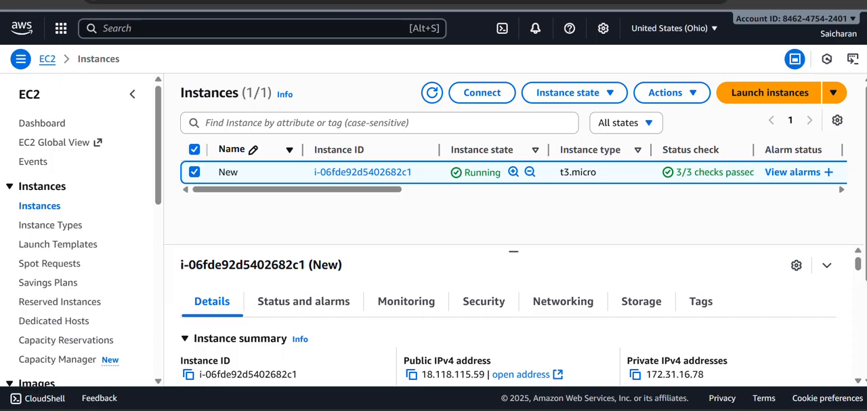
scroll(420, 281, down, 3)
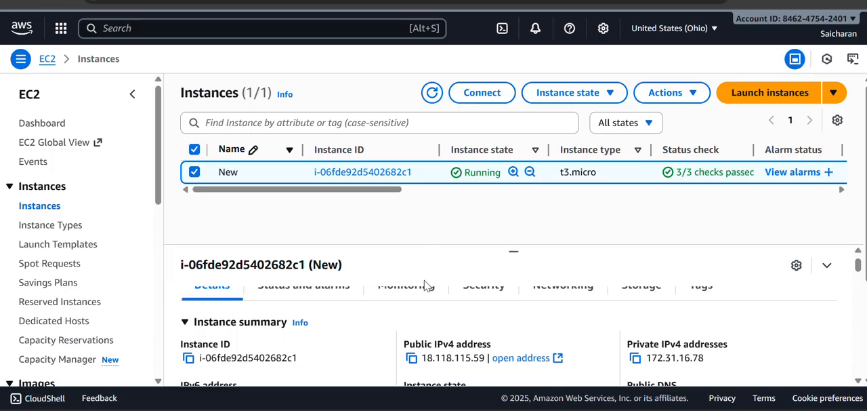
scroll(420, 281, up, 3)
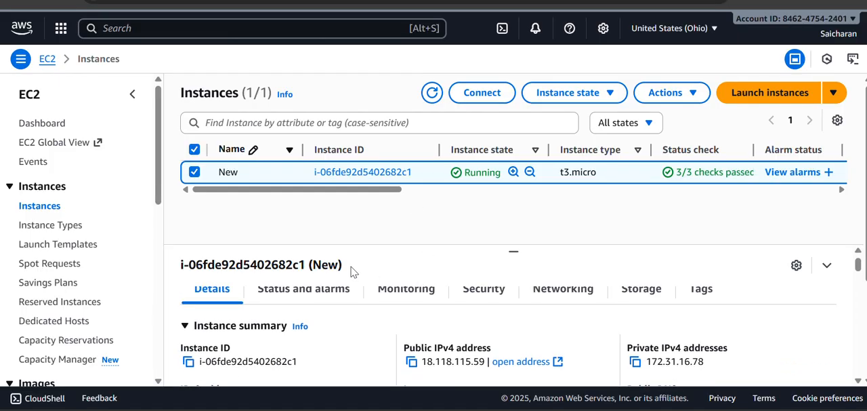
scroll(351, 277, down, 3)
scroll(342, 318, up, 4)
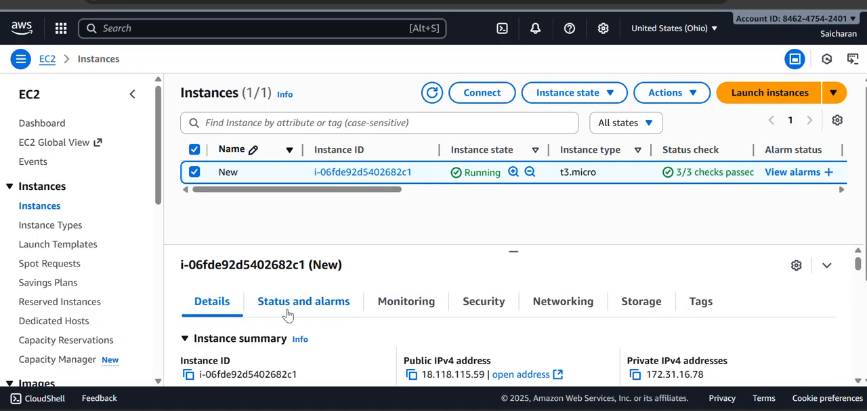
scroll(504, 319, down, 1)
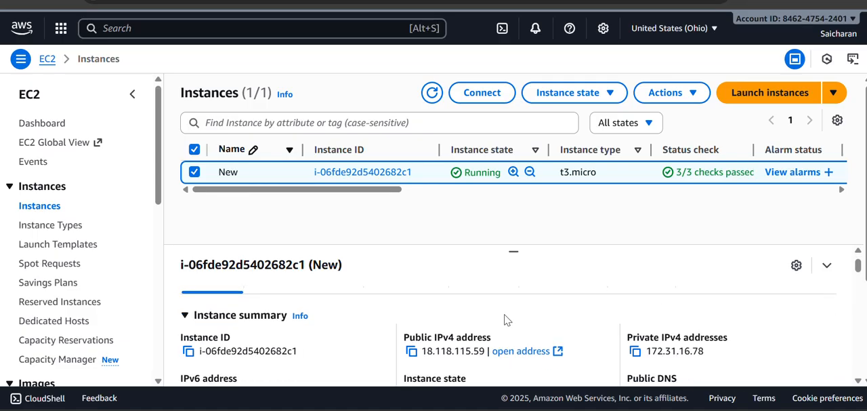
scroll(505, 319, down, 1)
scroll(515, 318, up, 2)
scroll(625, 311, down, 2)
scroll(628, 311, down, 2)
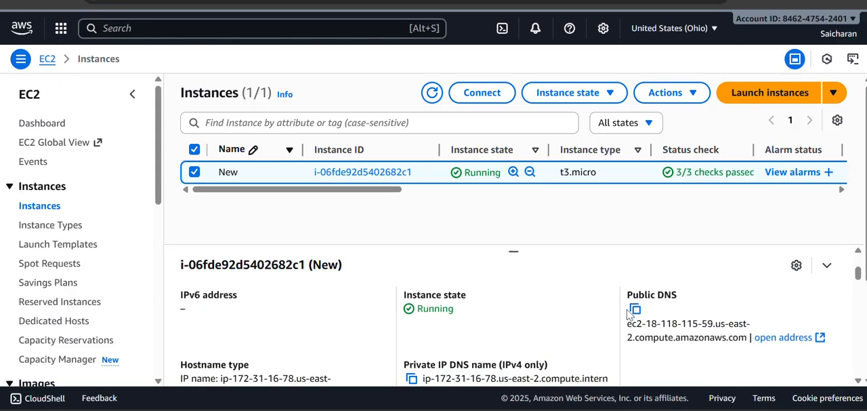
scroll(629, 312, down, 2)
scroll(629, 311, up, 2)
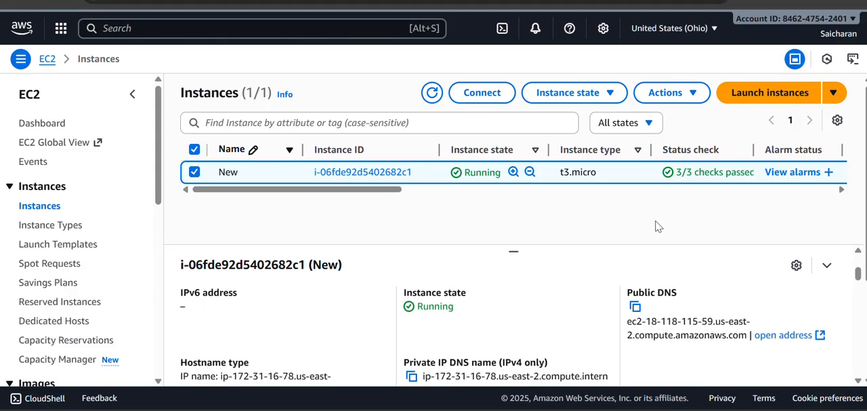
scroll(656, 226, down, 1)
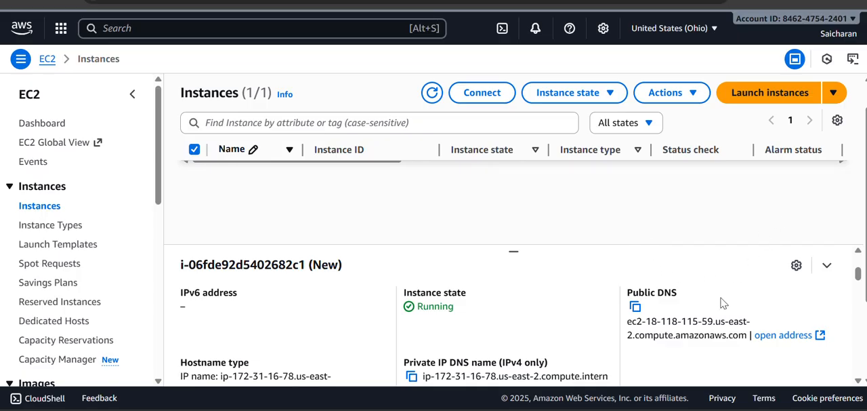
scroll(741, 302, down, 1)
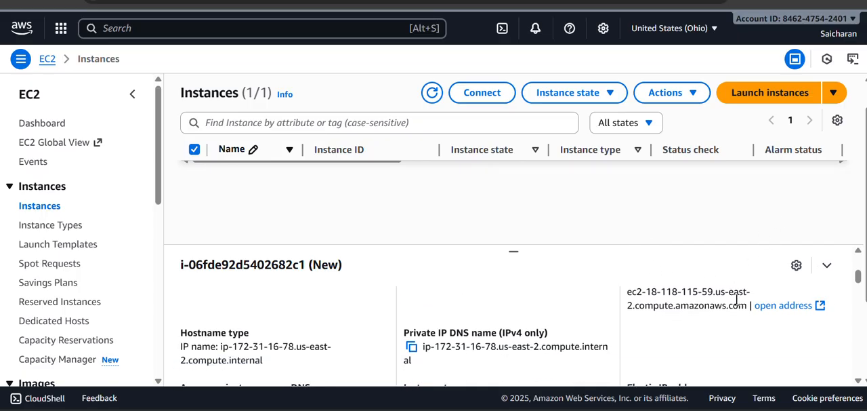
scroll(736, 298, down, 2)
scroll(737, 298, up, 2)
scroll(698, 196, up, 1)
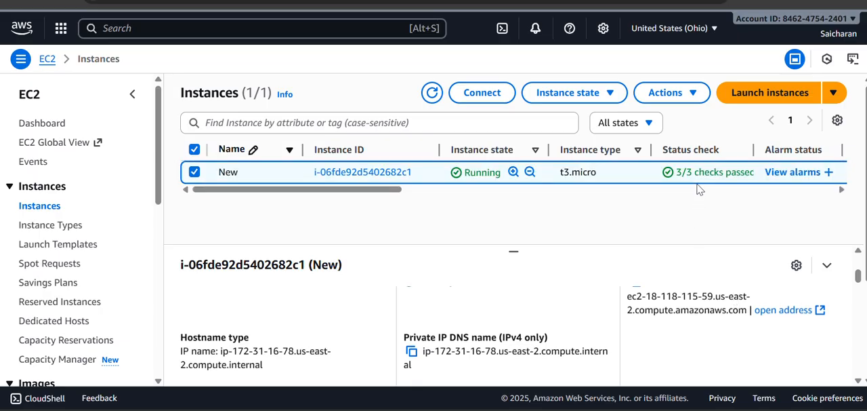
scroll(619, 279, down, 3)
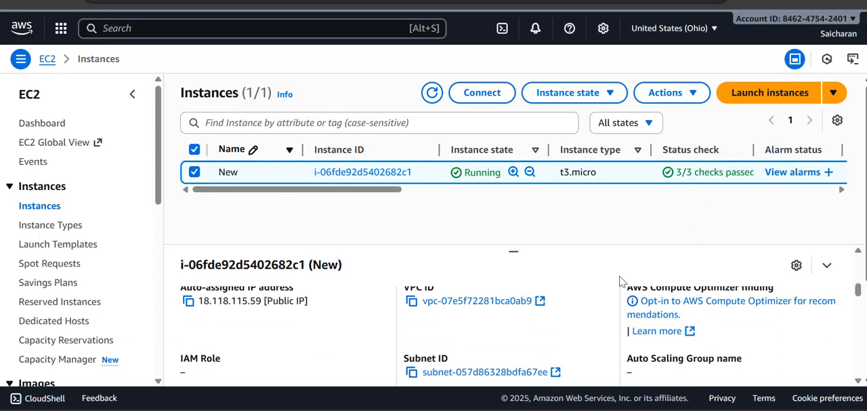
scroll(619, 280, down, 4)
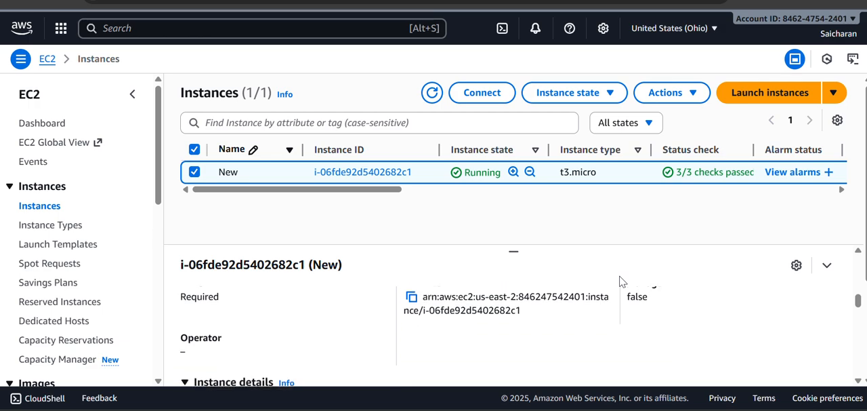
scroll(619, 280, down, 2)
scroll(619, 281, up, 10)
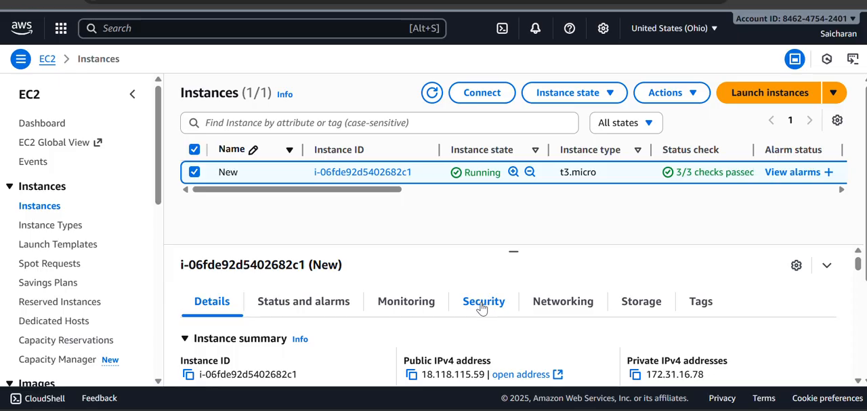
Step: Show the storage information of the instance New and read its root device details
click(620, 304)
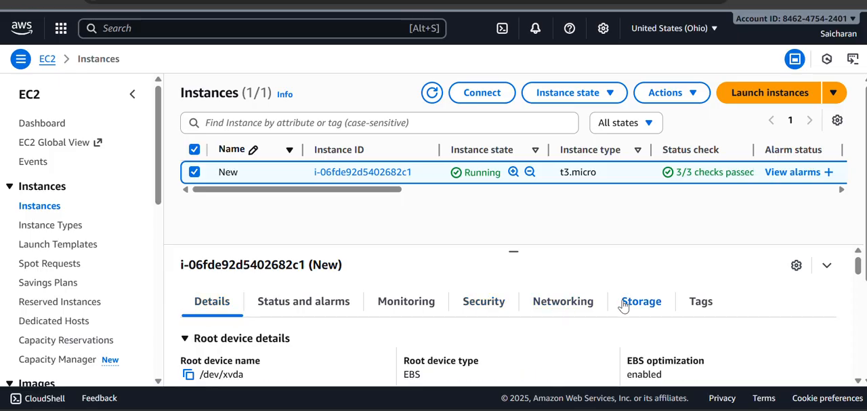
scroll(523, 197, down, 5)
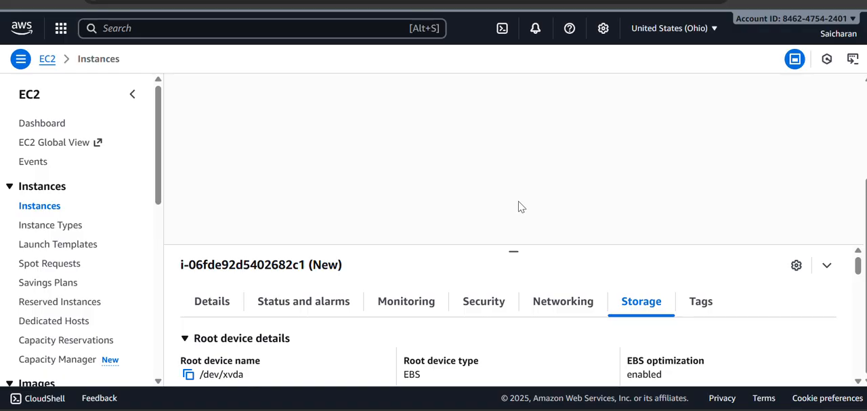
scroll(459, 285, down, 2)
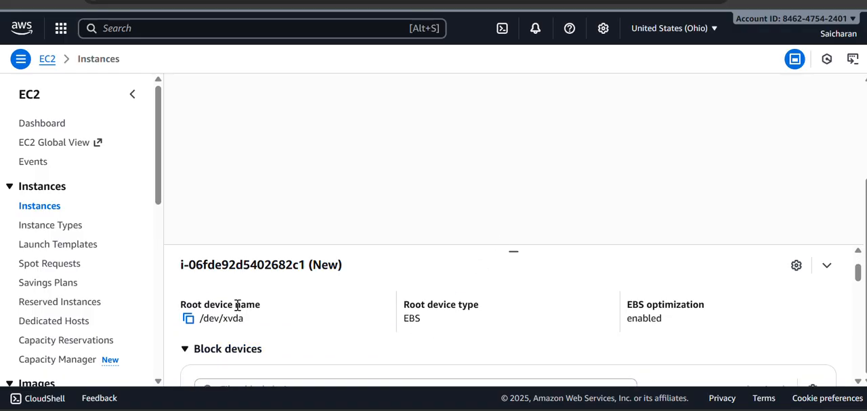
triple_click(237, 305)
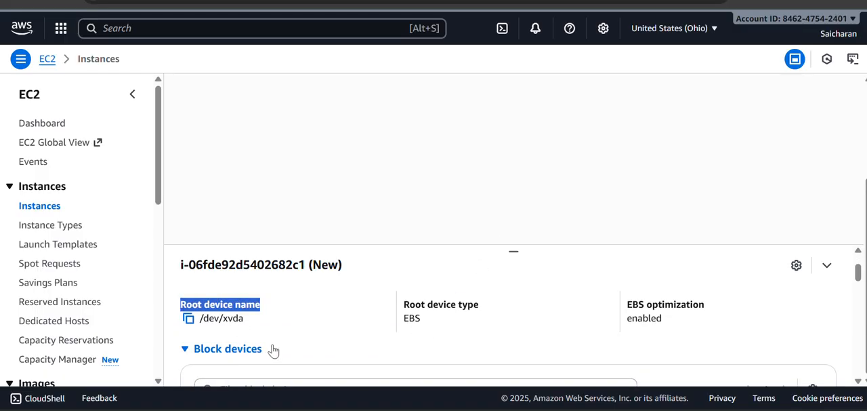
click(239, 305)
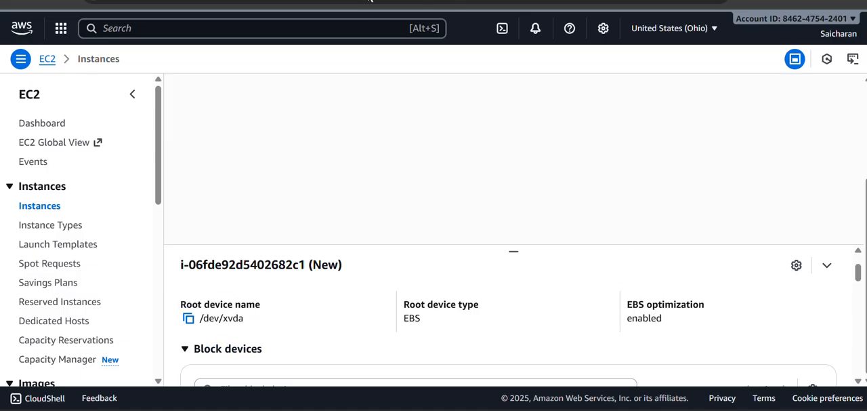
Step: Examine the instance's block devices, checking the volume's device name, size, state, attachment status and attachment time
scroll(323, 301, down, 3)
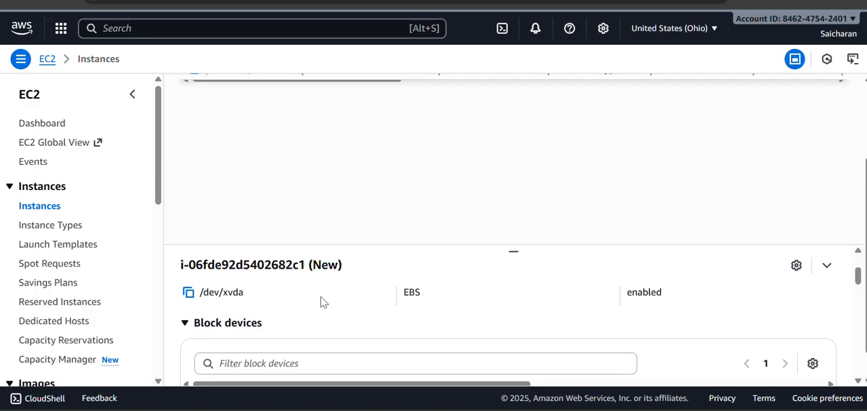
scroll(323, 301, down, 1)
scroll(323, 301, down, 1)
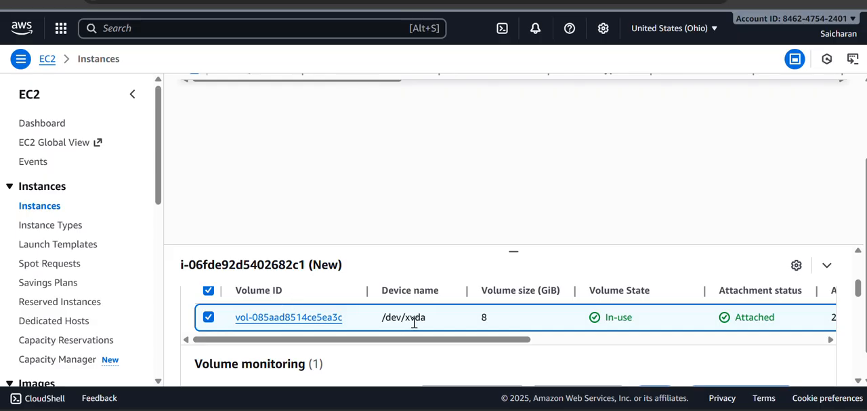
scroll(434, 322, up, 1)
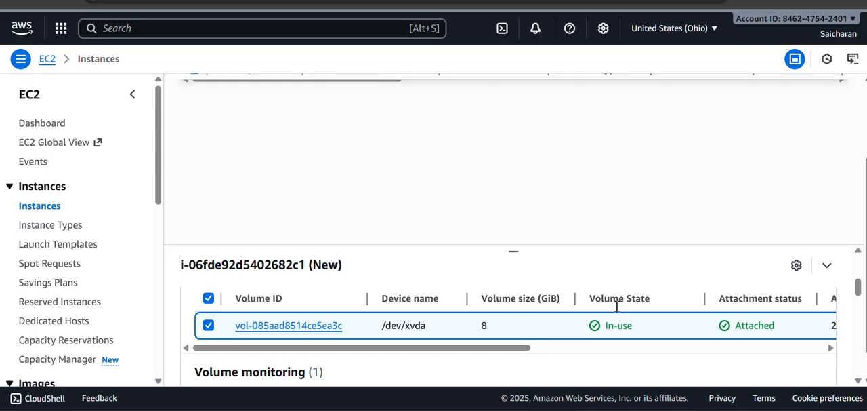
scroll(623, 325, right, 3)
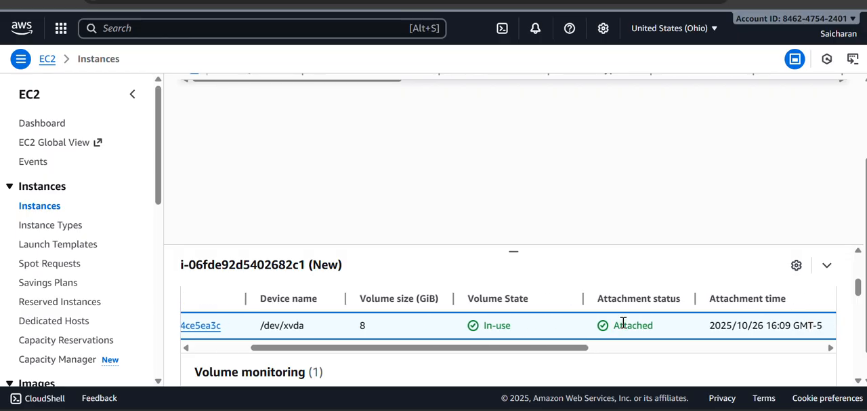
scroll(623, 325, right, 1)
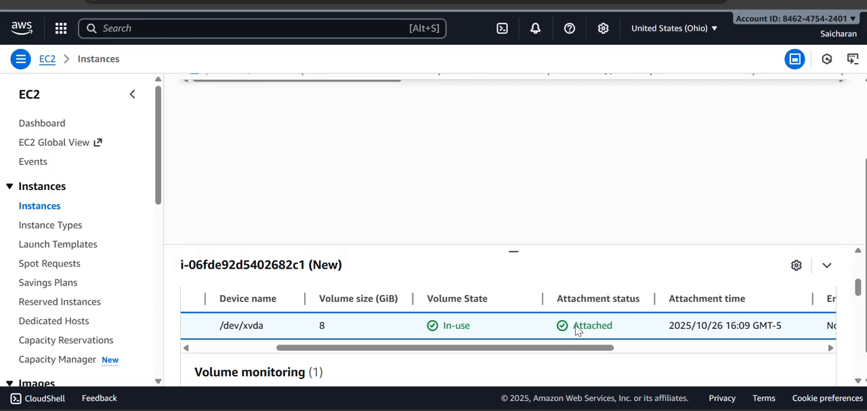
scroll(627, 322, down, 1)
scroll(632, 323, down, 2)
scroll(631, 323, up, 3)
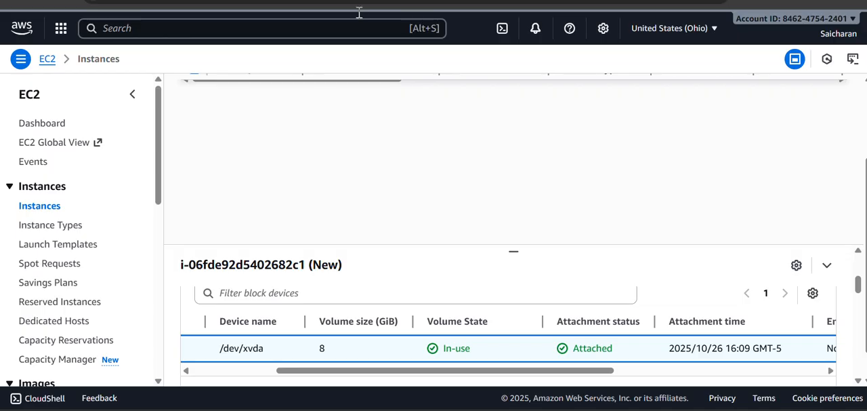
scroll(343, 318, up, 1)
scroll(344, 318, left, 3)
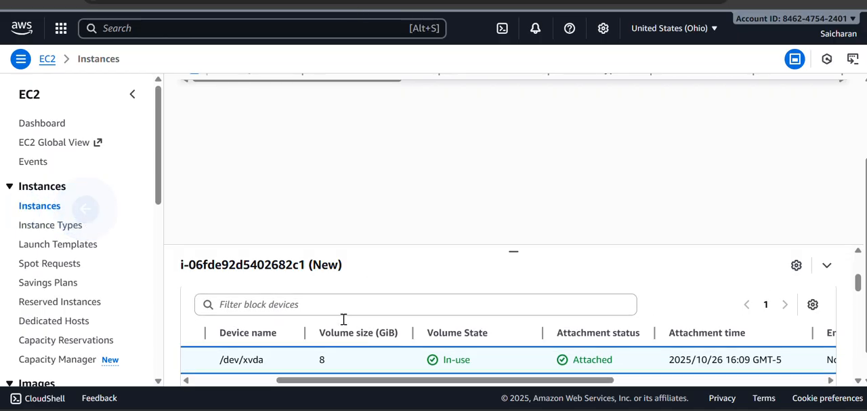
Step: Return to the Instances list and open the /dev/xvda volume from the block devices of instance New
click(39, 207)
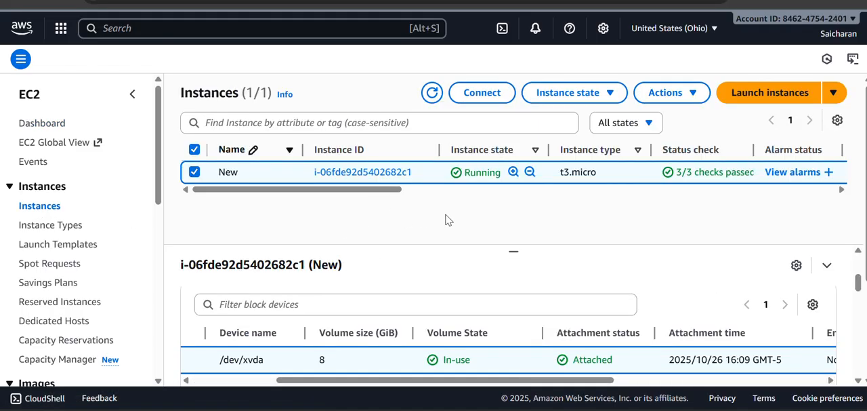
scroll(446, 219, down, 2)
scroll(445, 277, down, 5)
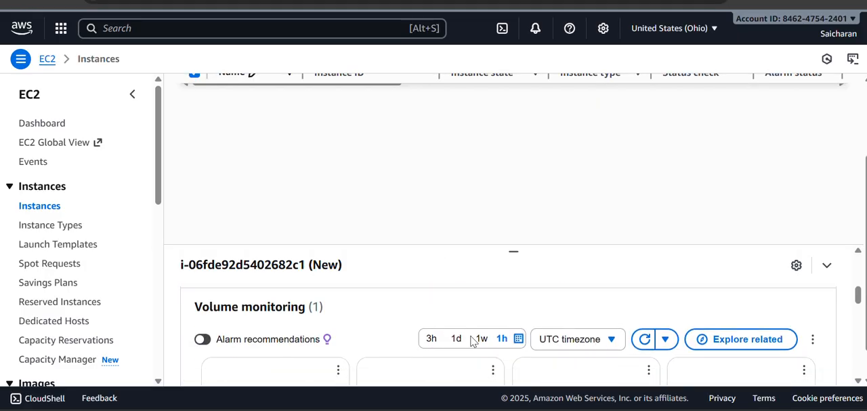
scroll(472, 341, up, 5)
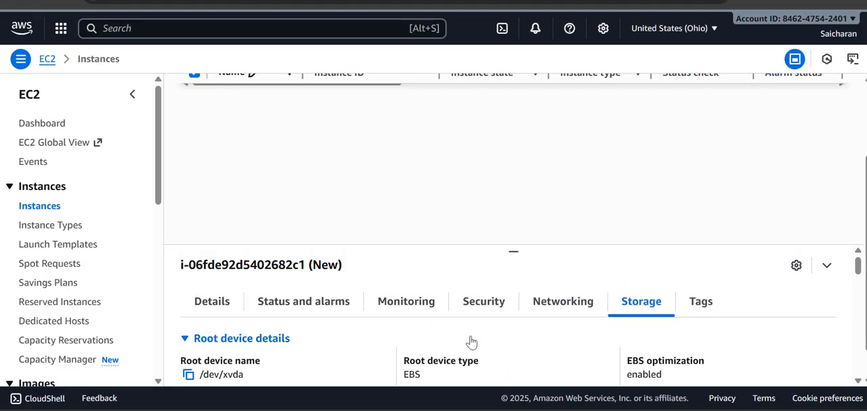
scroll(471, 340, down, 1)
scroll(472, 340, down, 2)
scroll(406, 327, left, 3)
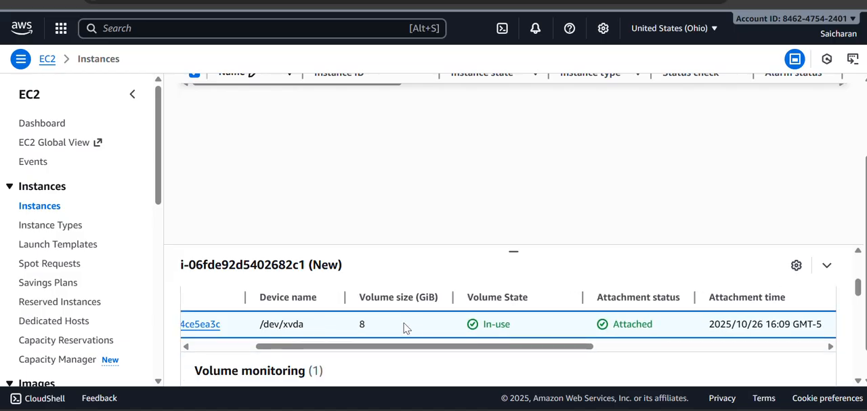
scroll(406, 326, left, 1)
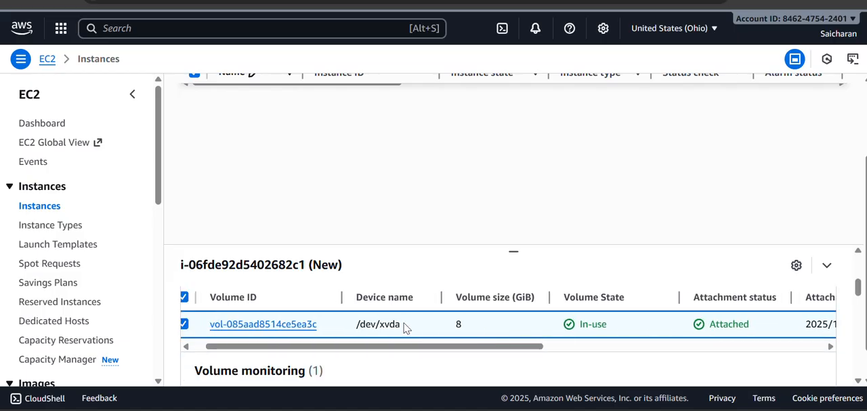
click(280, 328)
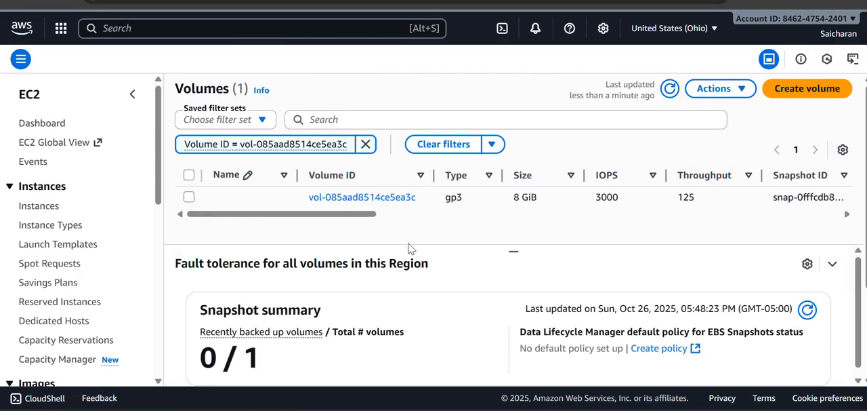
Step: Open the attached volume's own page, return to the Volumes list and select the 8 GiB volume there
click(379, 197)
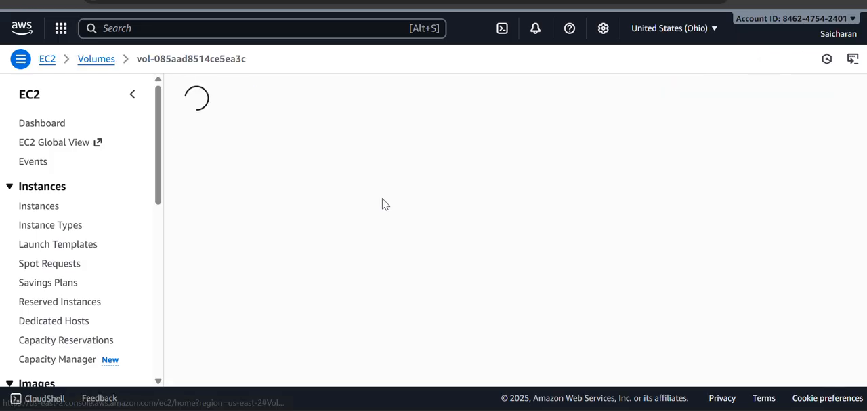
click(14, 1)
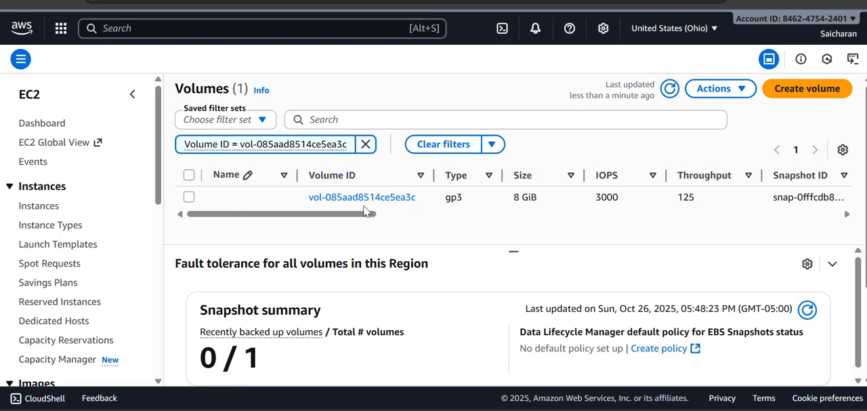
click(189, 196)
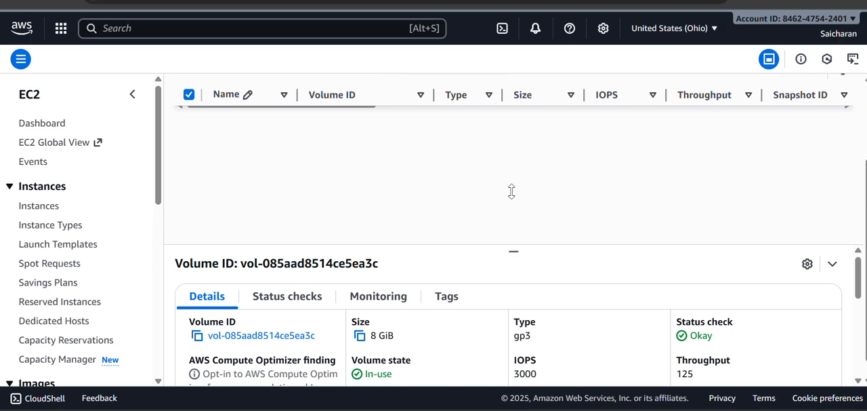
Step: Examine the selected volume's details, including size, type, IOPS, throughput, volume state, availability zone, attached resources and source snapshot
scroll(483, 281, down, 1)
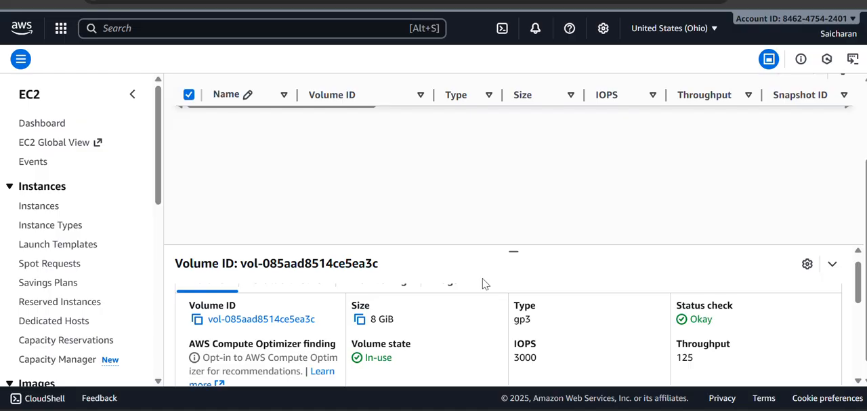
scroll(482, 284, up, 1)
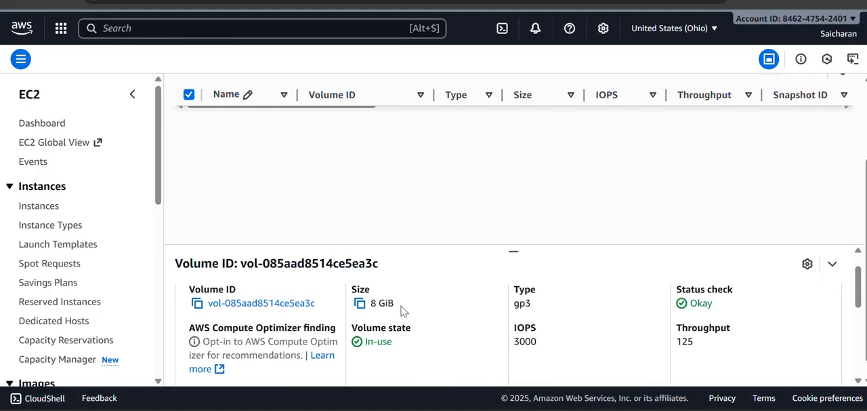
scroll(404, 308, down, 1)
scroll(403, 307, down, 1)
scroll(400, 311, down, 2)
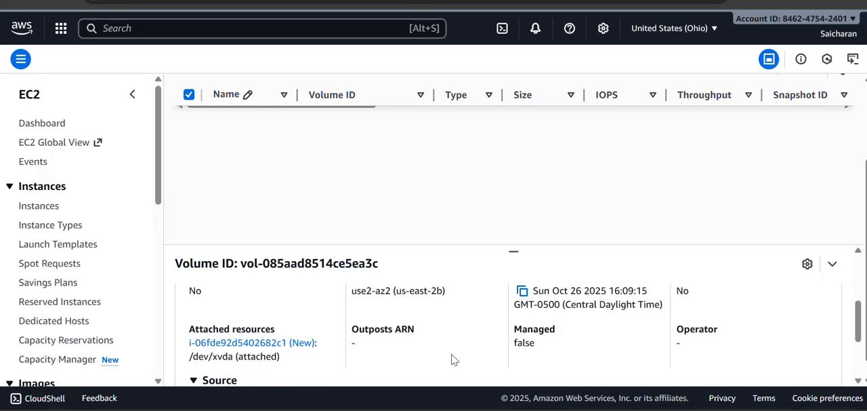
scroll(453, 359, down, 3)
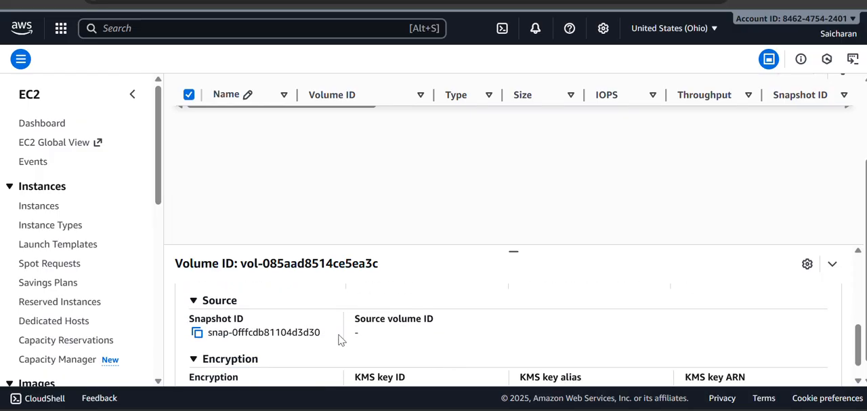
scroll(358, 345, down, 2)
scroll(359, 346, up, 2)
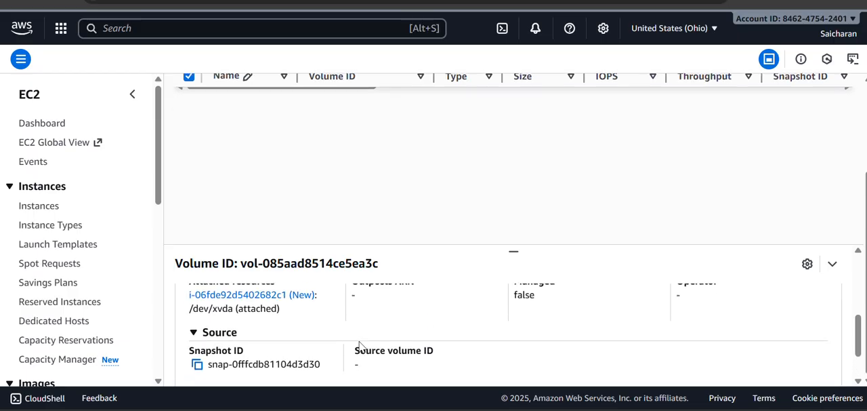
scroll(359, 346, up, 7)
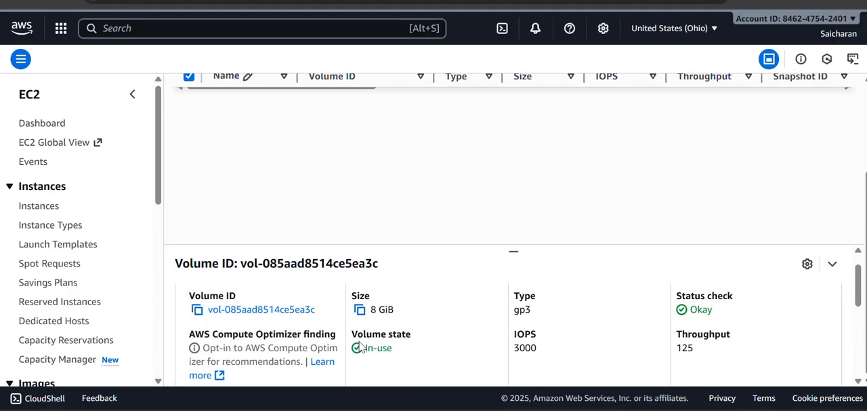
scroll(361, 347, up, 1)
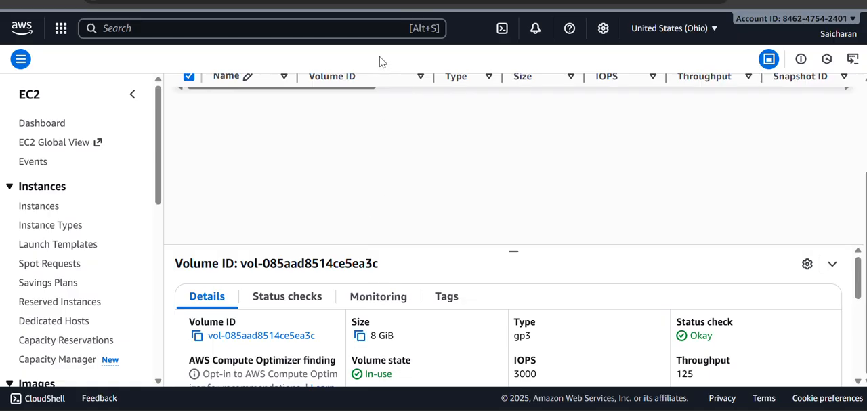
scroll(508, 319, down, 3)
scroll(387, 163, up, 2)
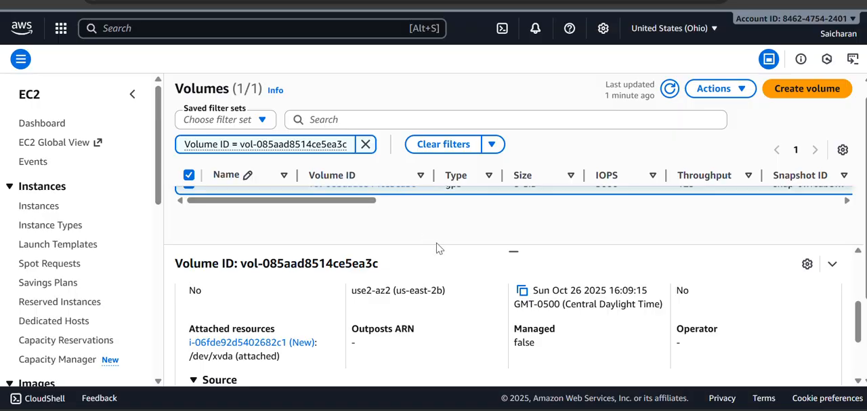
scroll(609, 177, up, 1)
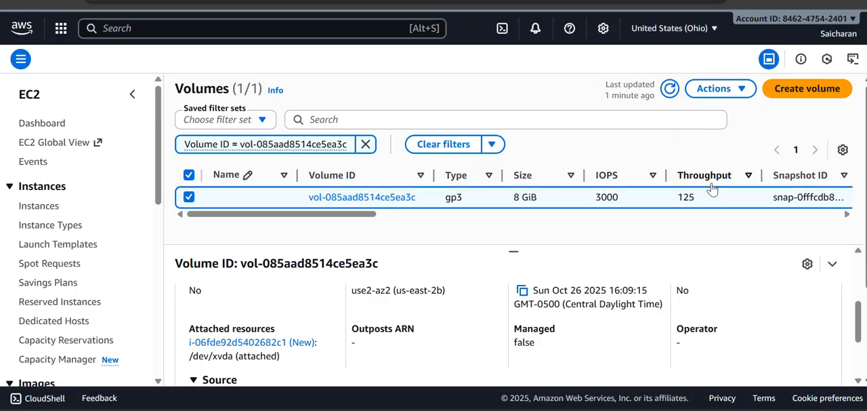
Step: Start creating a new EBS volume and choose General Purpose SSD (gp3) as its volume type
scroll(737, 161, down, 1)
scroll(745, 155, up, 1)
click(806, 95)
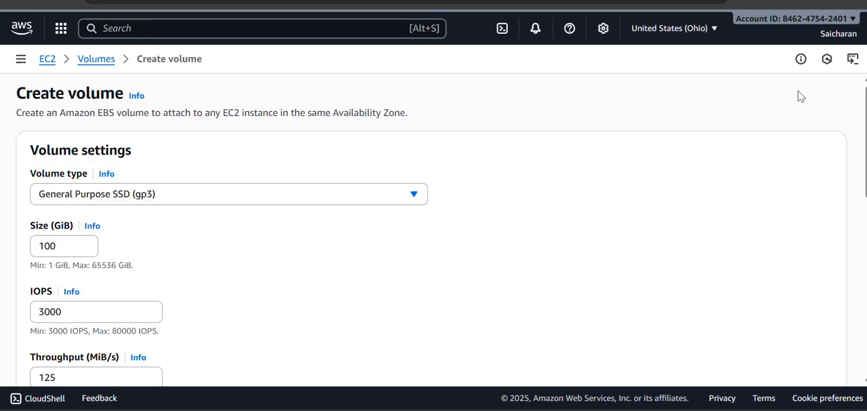
click(370, 197)
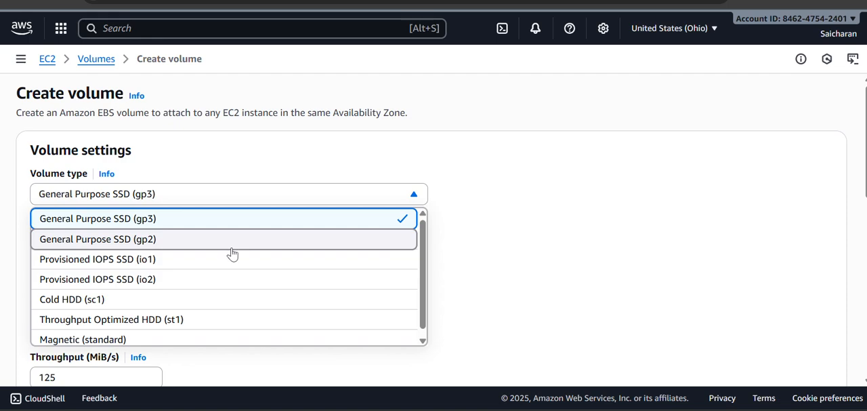
click(267, 220)
Step: Compare the Availability Zone options with the console's region list and choose use2-az1 (us-east-2a) for the new volume
scroll(184, 242, down, 5)
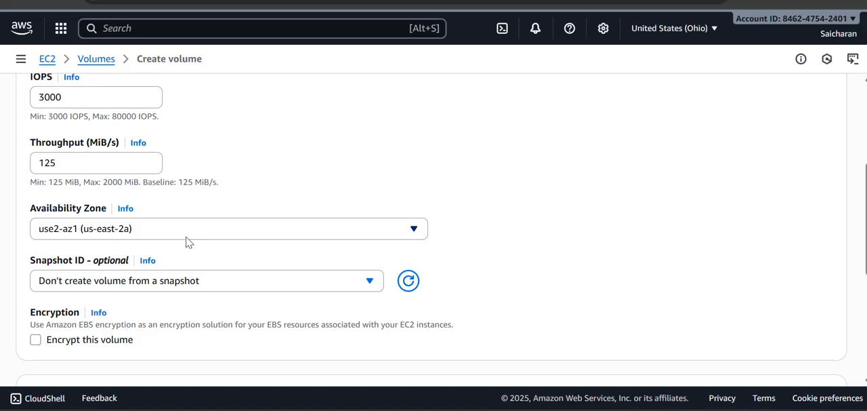
click(218, 231)
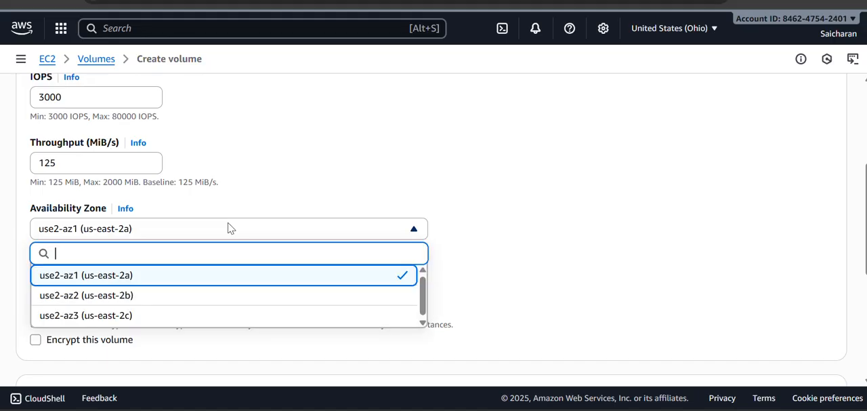
click(690, 34)
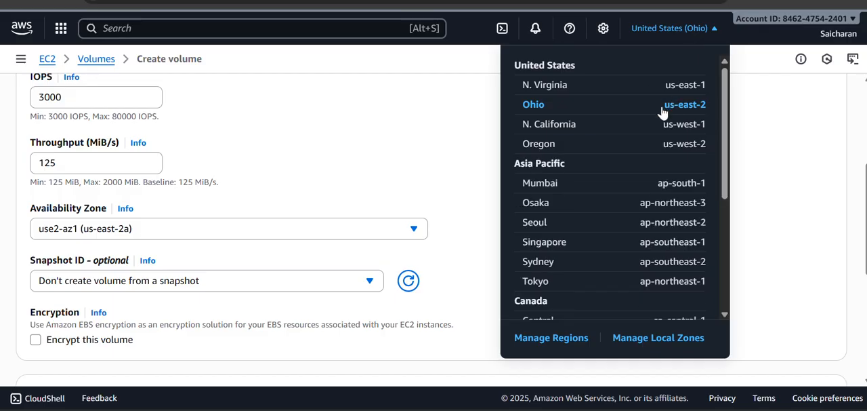
click(437, 92)
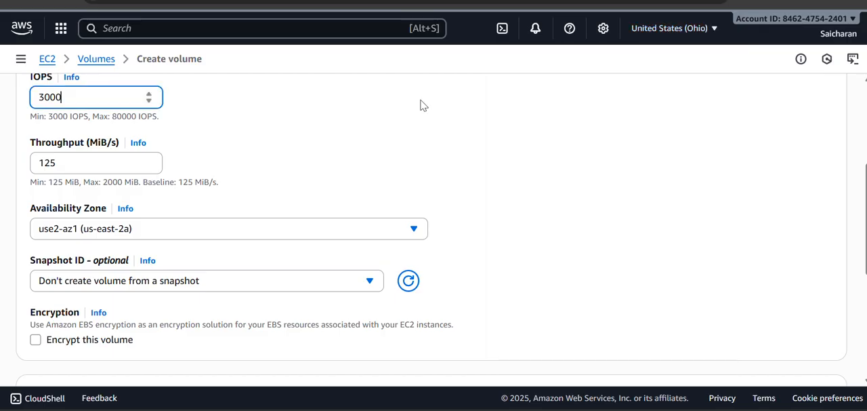
click(309, 230)
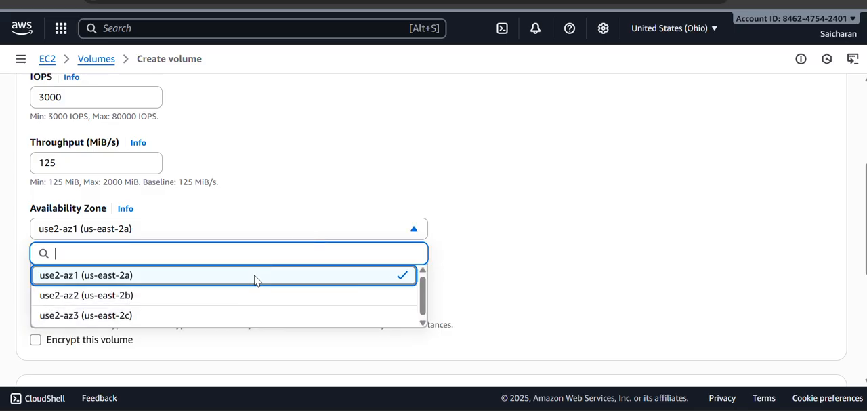
click(257, 275)
Step: Review the snapshot, encryption and tag settings and create the 100 GiB volume unencrypted and without a snapshot or tags
scroll(344, 212, down, 2)
scroll(345, 212, down, 3)
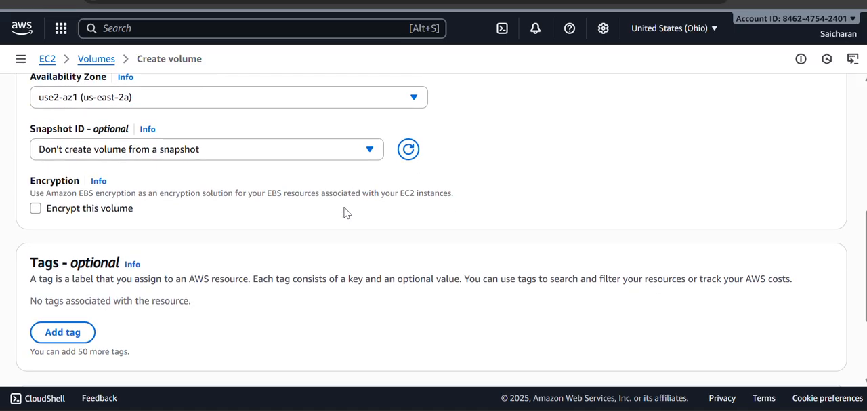
scroll(353, 212, down, 1)
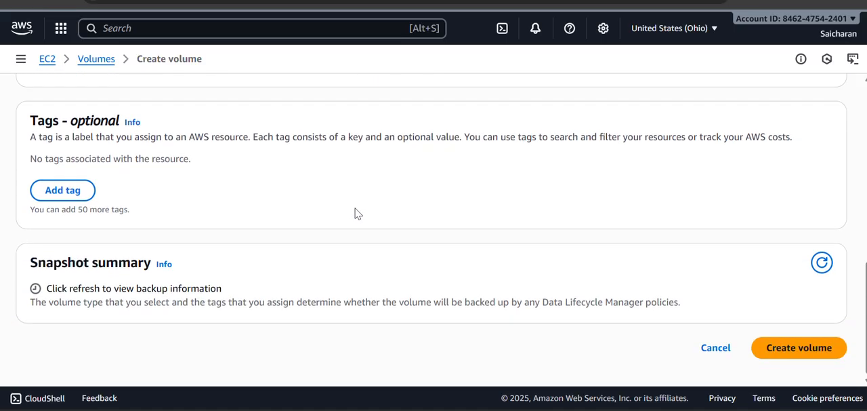
click(797, 359)
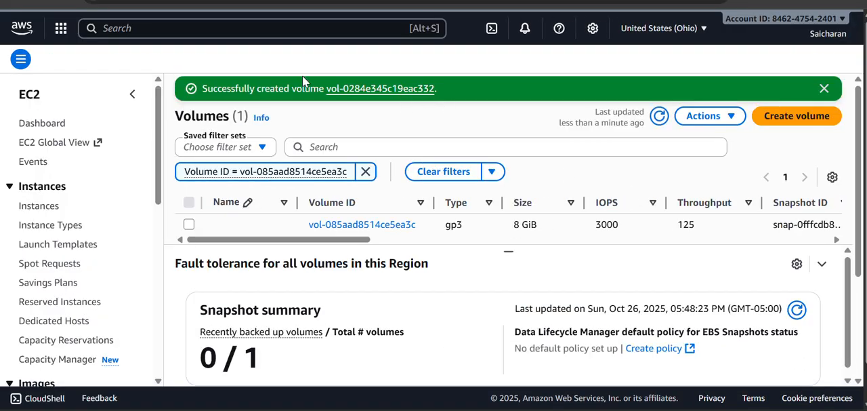
Step: Dismiss the volume creation notification and remove the Volume ID filter from the Volumes list
triple_click(281, 91)
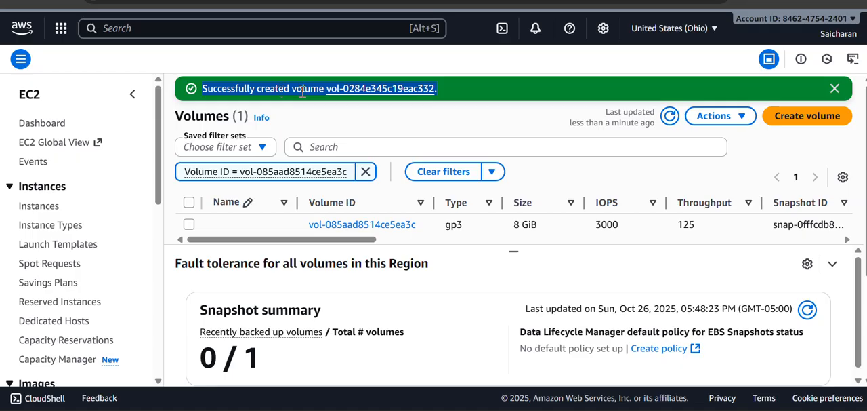
click(835, 89)
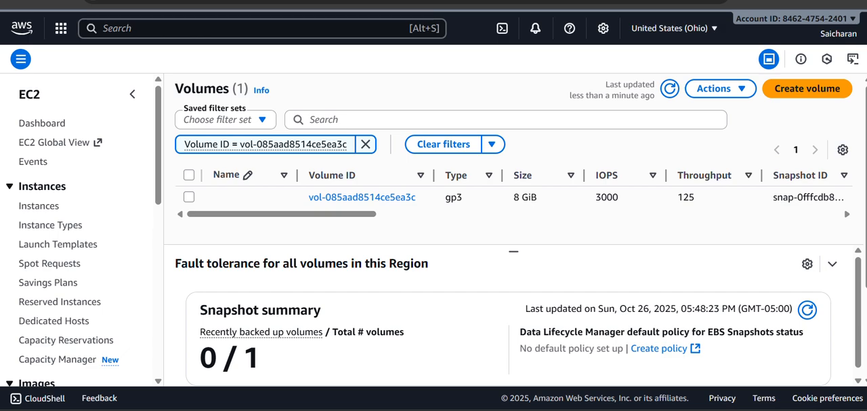
click(365, 143)
Step: Try filtering the Volumes list by the text "old" and remove that filter again
mouse_move(287, 168)
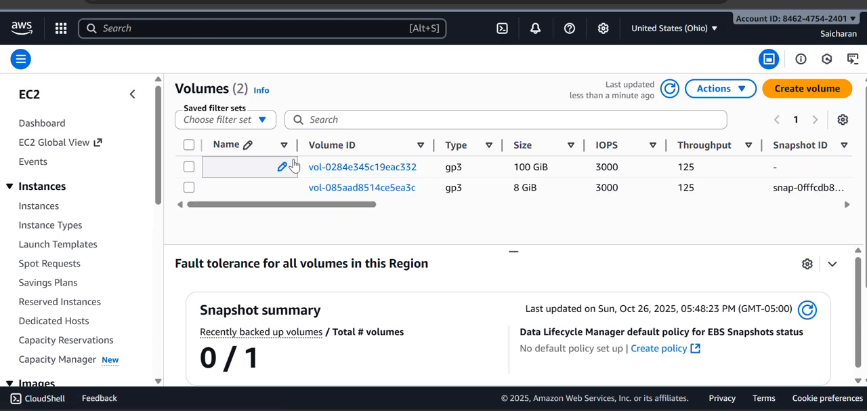
text(Created)
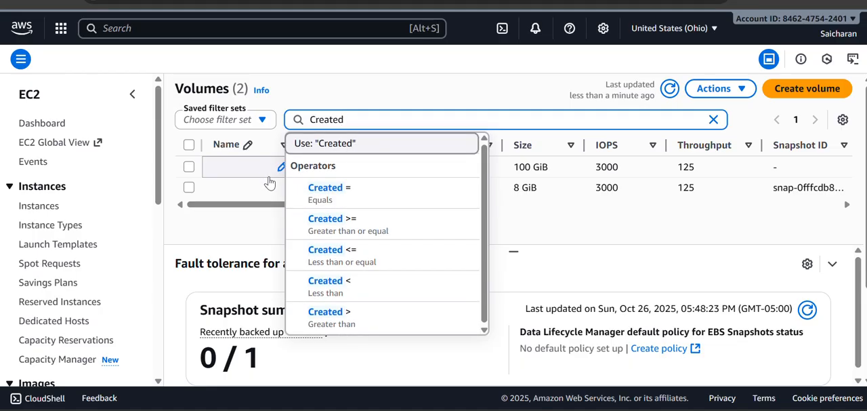
key(BackSpace)
key(BackSpace)
key(BackSpace)
key(BackSpace)
key(BackSpace)
key(BackSpace)
key(BackSpace)
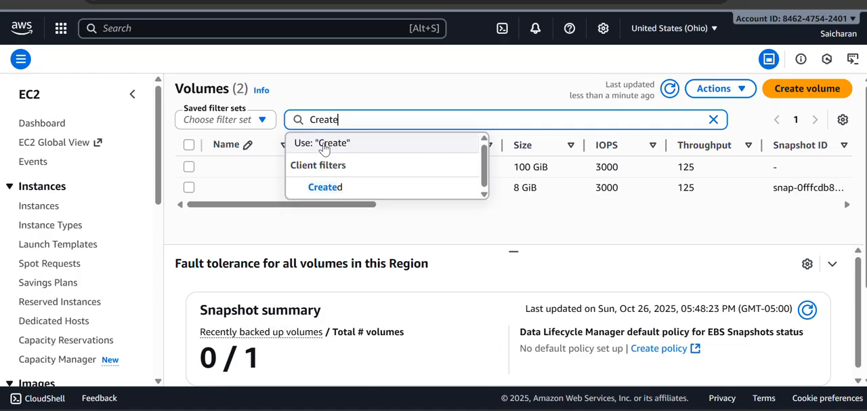
text(old)
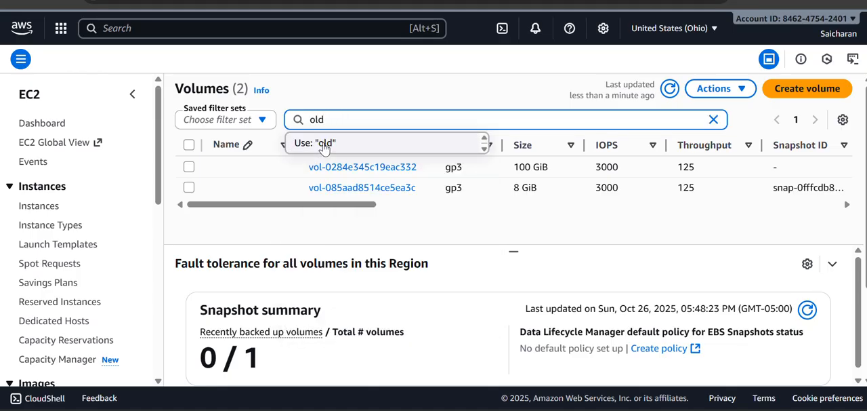
click(324, 145)
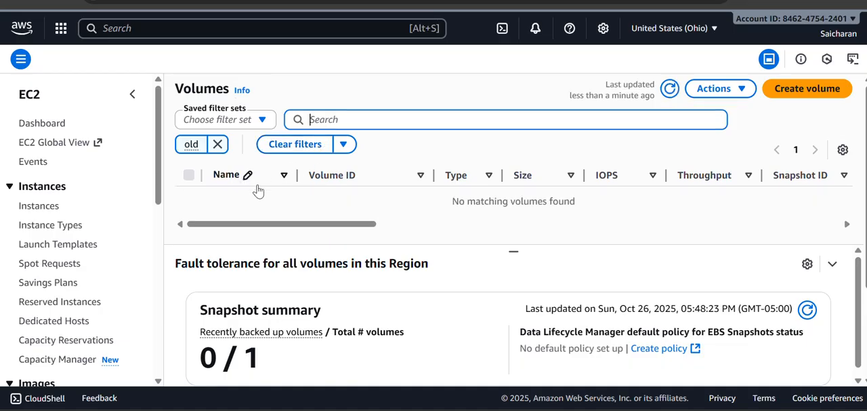
click(218, 144)
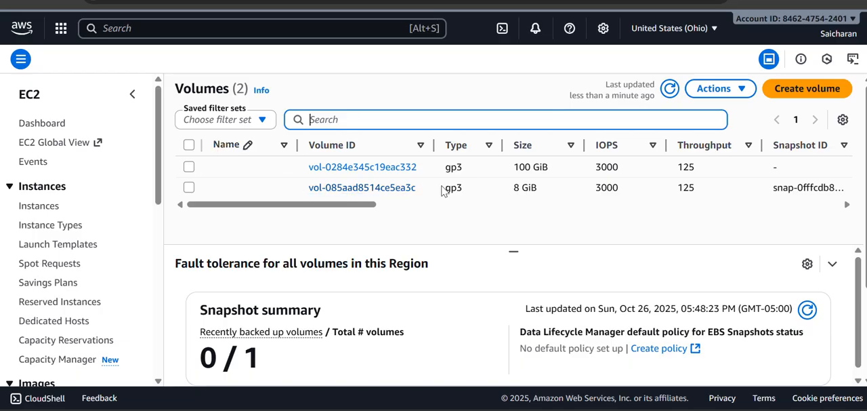
Step: Select the 8 GiB volume and locate the Volumes entry under Elastic Block Store in the EC2 navigation
click(509, 191)
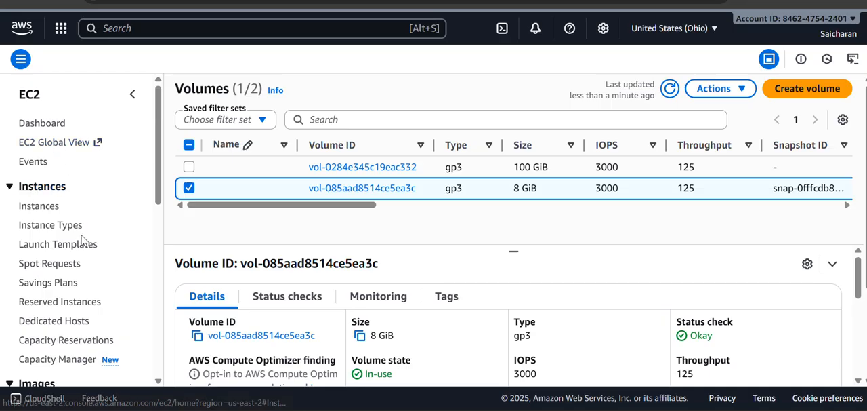
scroll(78, 240, down, 5)
scroll(84, 240, down, 1)
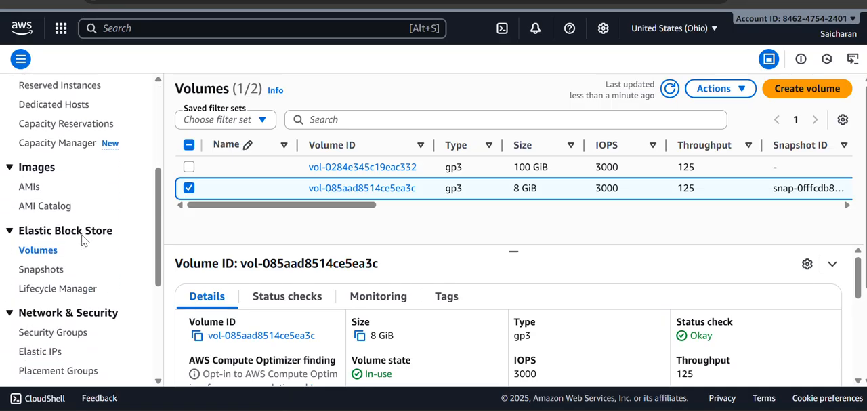
scroll(37, 250, up, 5)
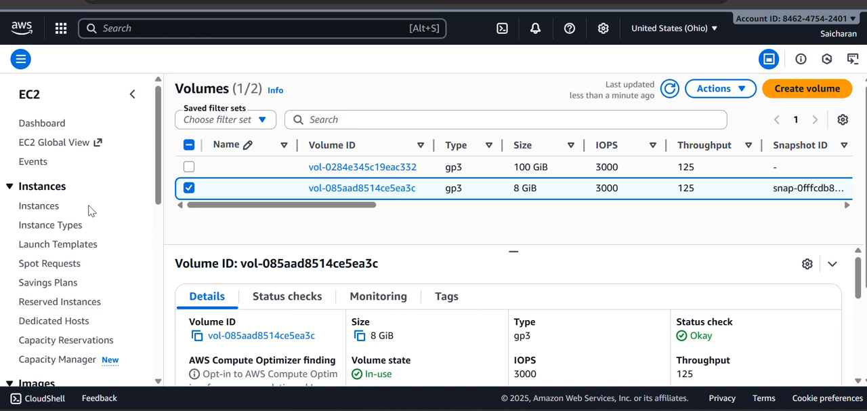
Step: Go to the EC2 Dashboard and from there open the Volumes page under Elastic Block Store
click(51, 123)
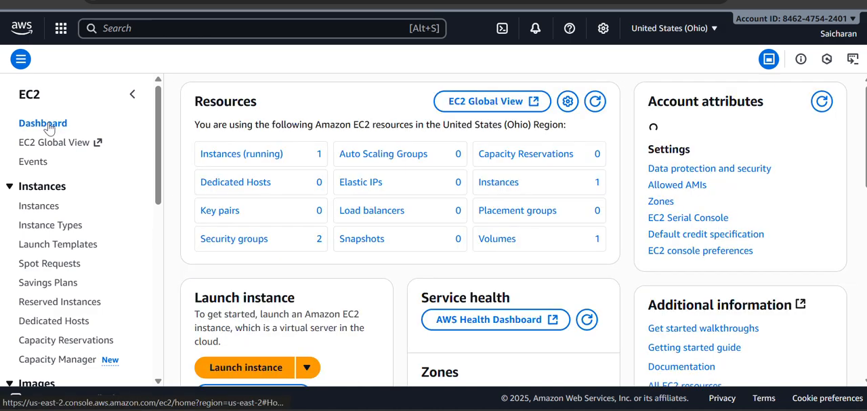
scroll(91, 233, down, 5)
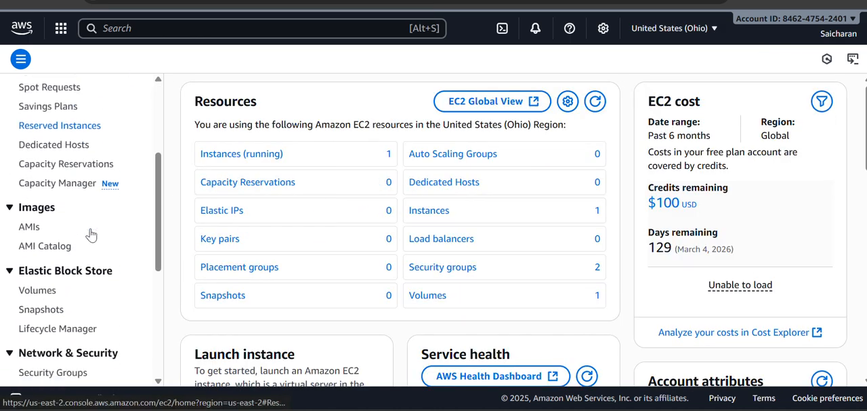
click(40, 228)
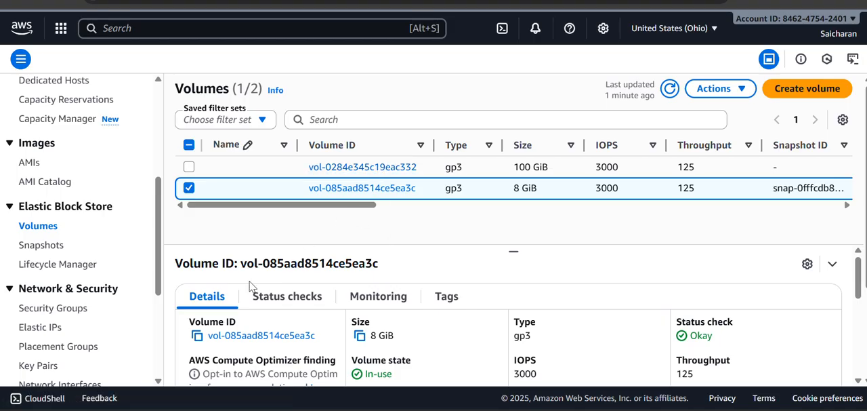
Step: Return to the EC2 Dashboard and look through its resources, launch instance, service health and zones sections
scroll(77, 219, up, 3)
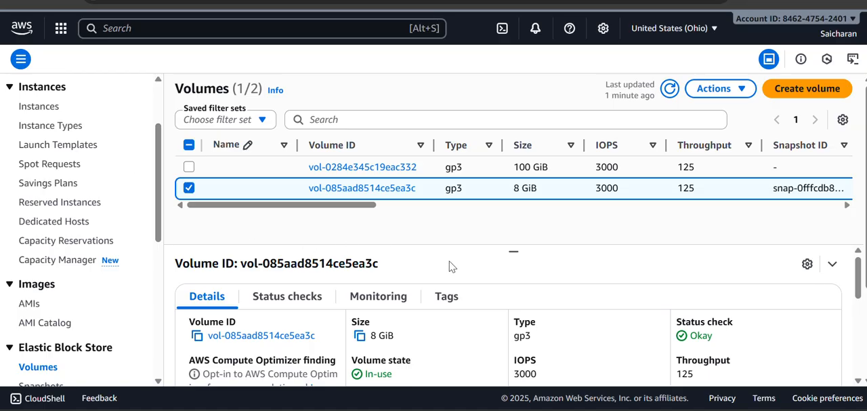
scroll(41, 115, up, 2)
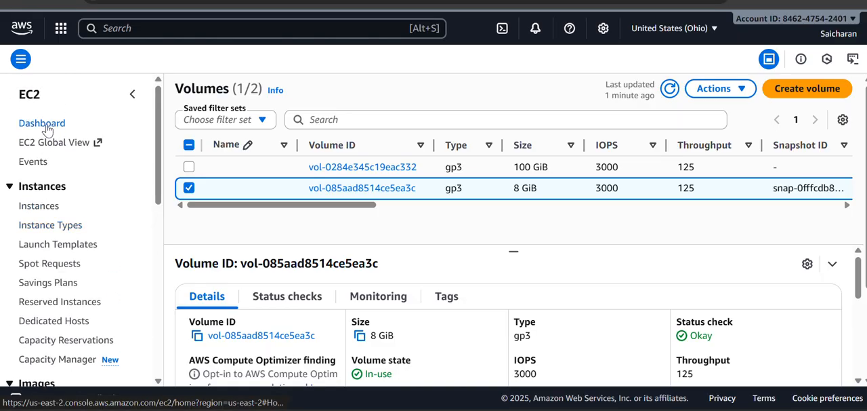
click(46, 126)
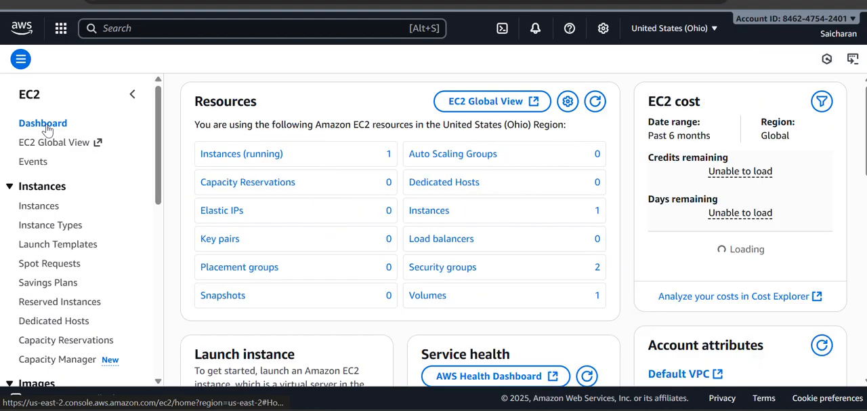
scroll(480, 247, down, 3)
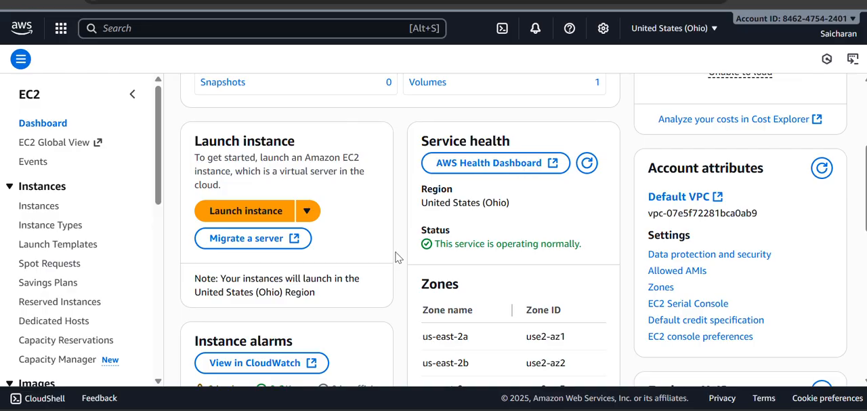
scroll(397, 257, down, 1)
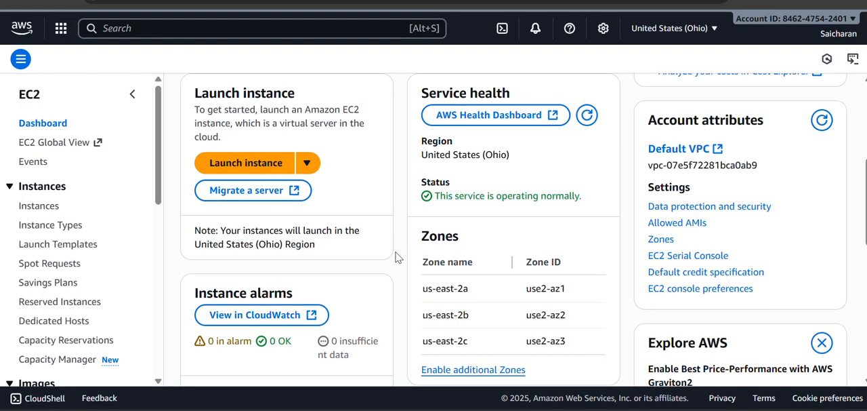